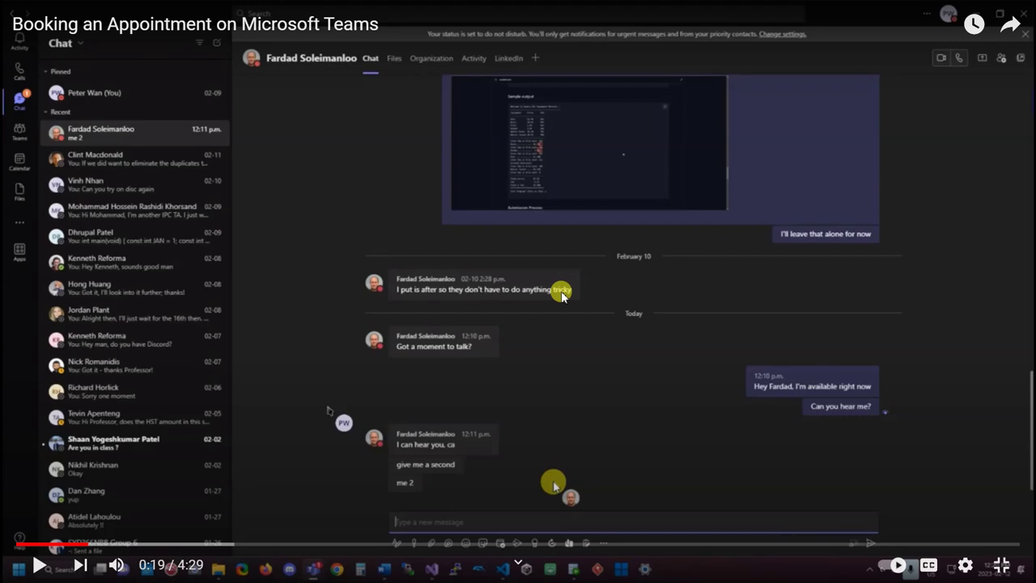
# Step: Leave the full-screen video, close its browser tab, and copy the address of the "Scheduling Assistant Tab" link in Faculty Information
pyautogui.press('Escape')
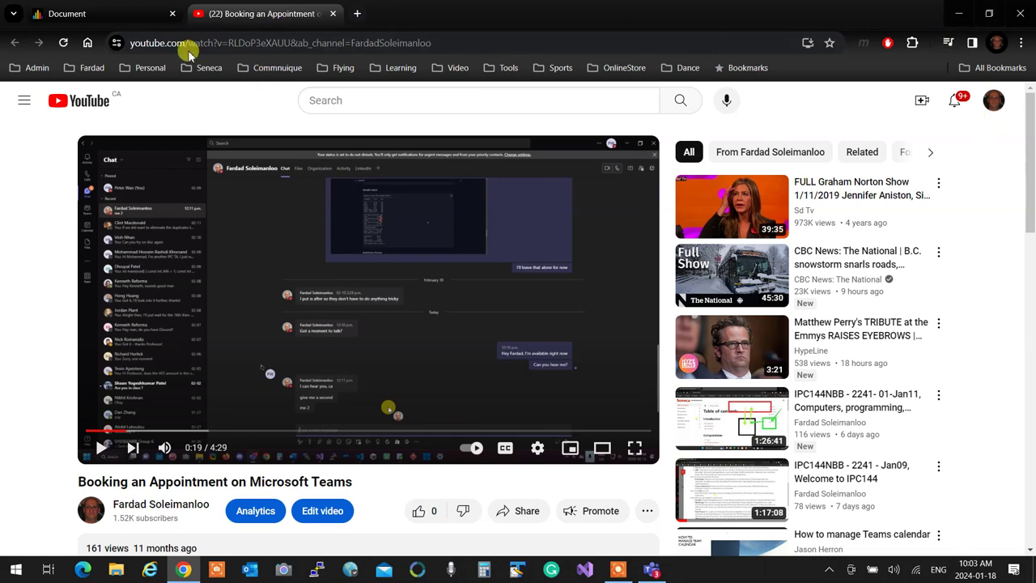
pyautogui.click(334, 14)
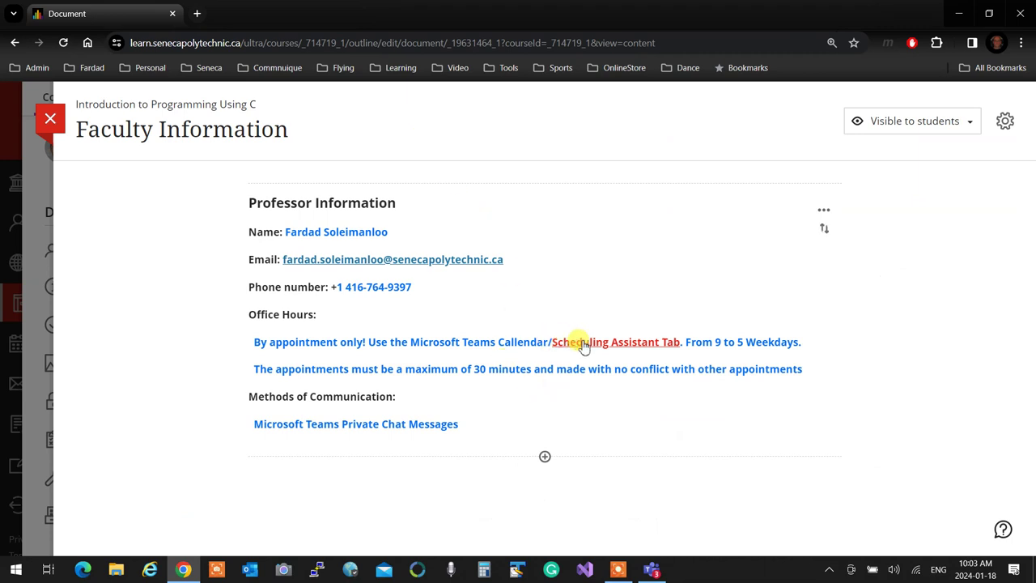
pyautogui.rightClick(633, 347)
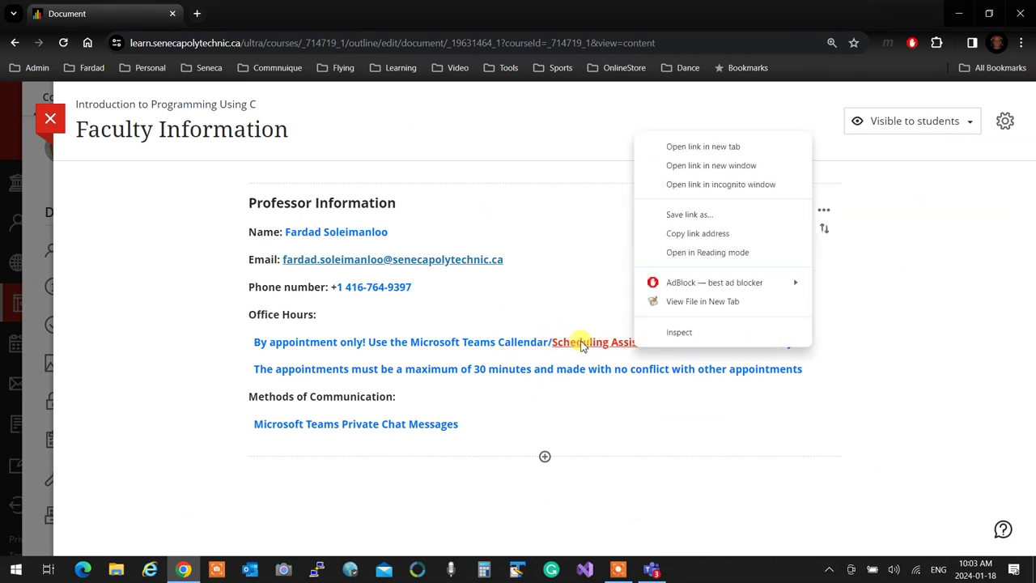
pyautogui.rightClick(581, 344)
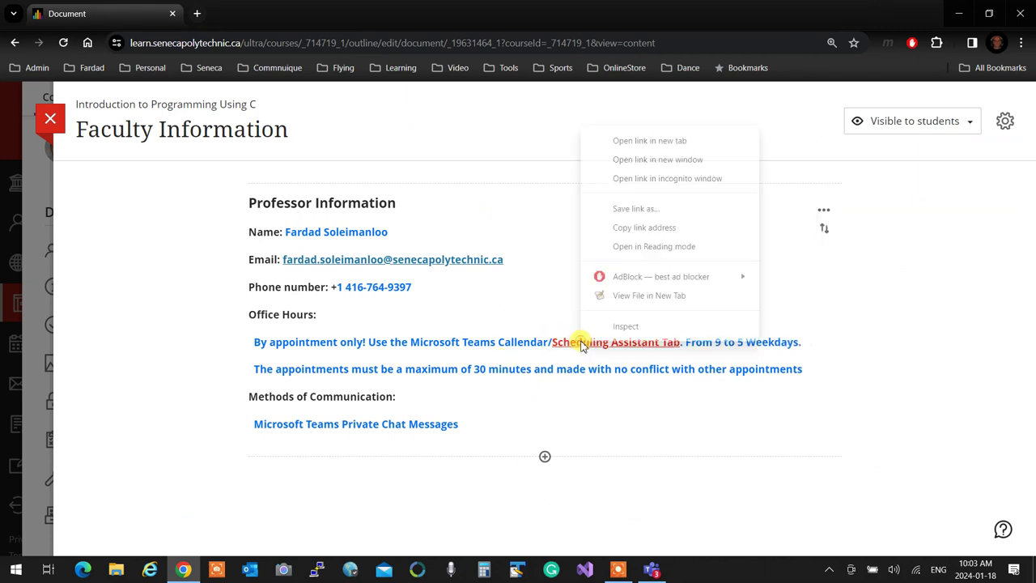
pyautogui.click(638, 227)
# Step: Switch to Microsoft Teams and open the General channel of the "IPC144 NBB office and help" team
pyautogui.click(654, 570)
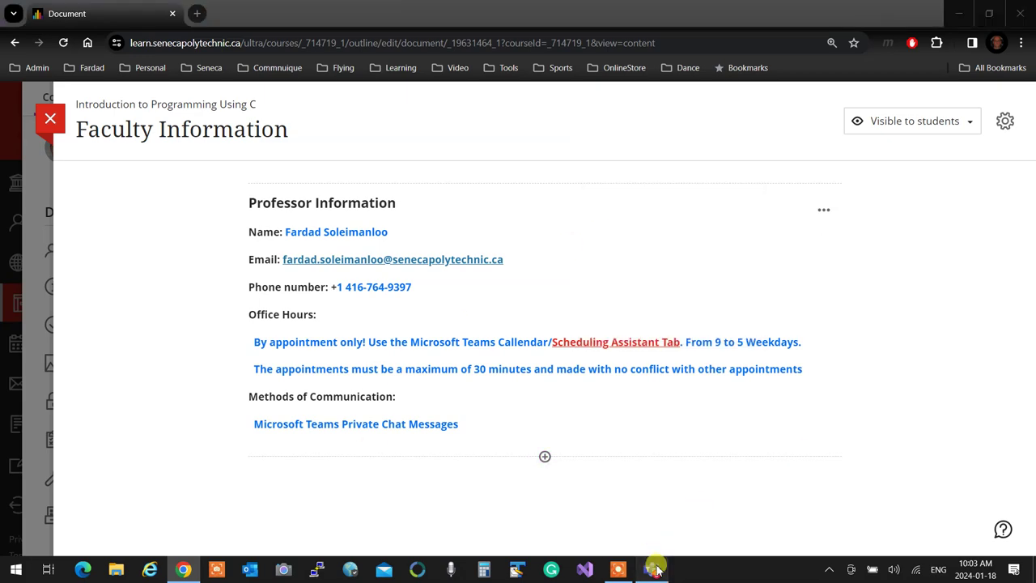
pyautogui.click(18, 127)
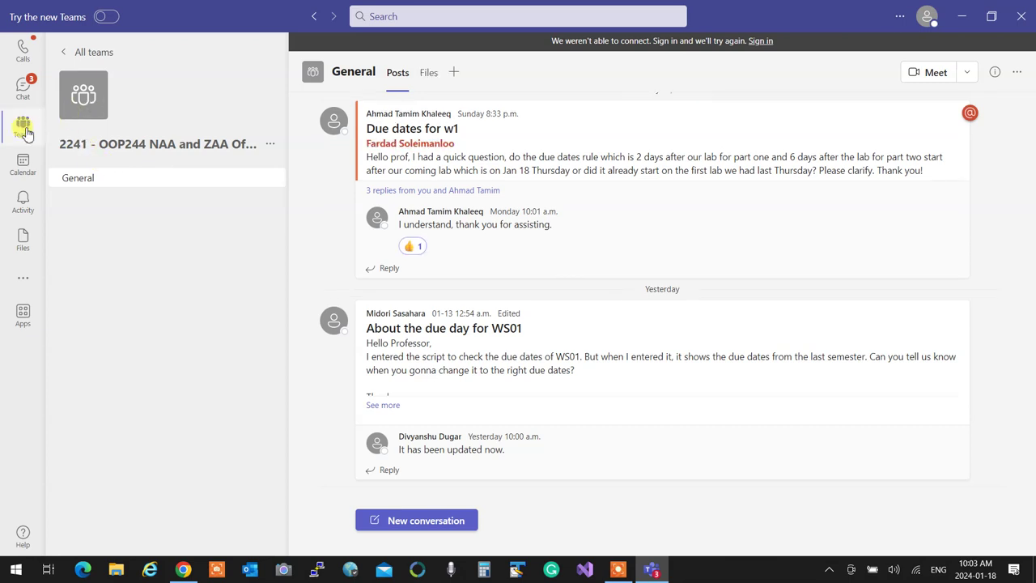
pyautogui.click(24, 129)
pyautogui.click(335, 203)
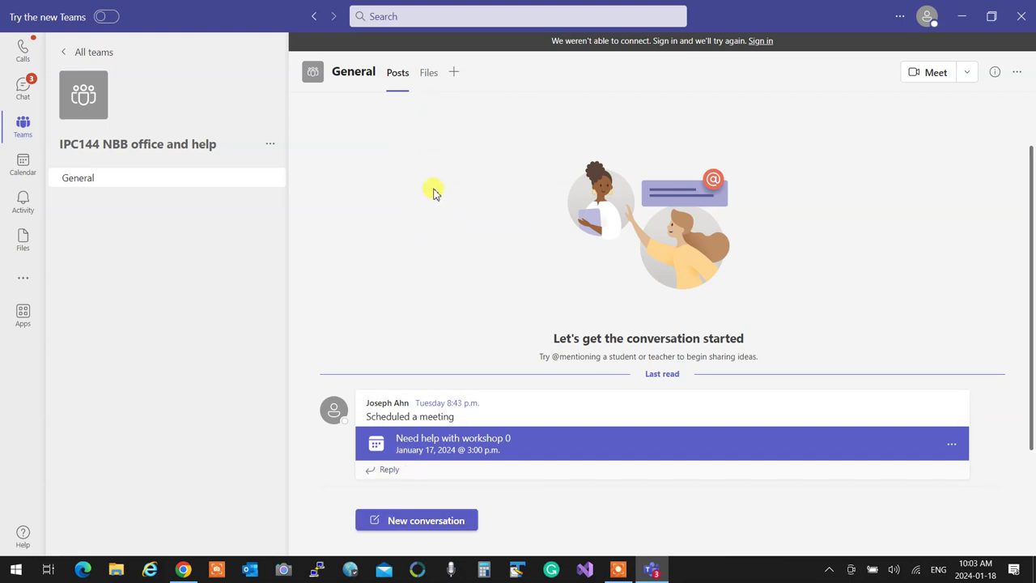
# Step: Start a new conversation reading "Book an appointment with me following these instructions:" with the copied video link on the next line
pyautogui.click(420, 527)
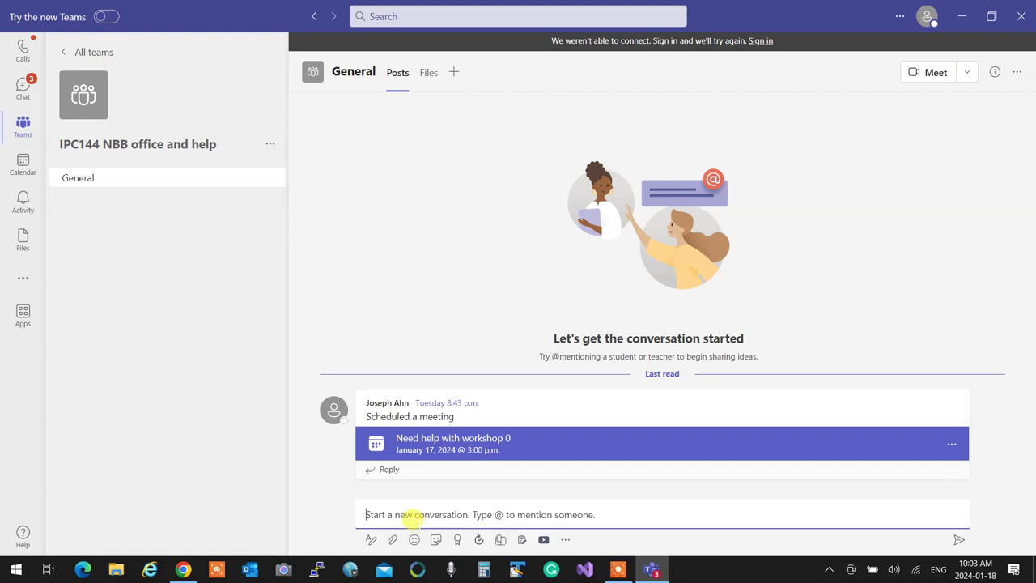
pyautogui.write('Book')
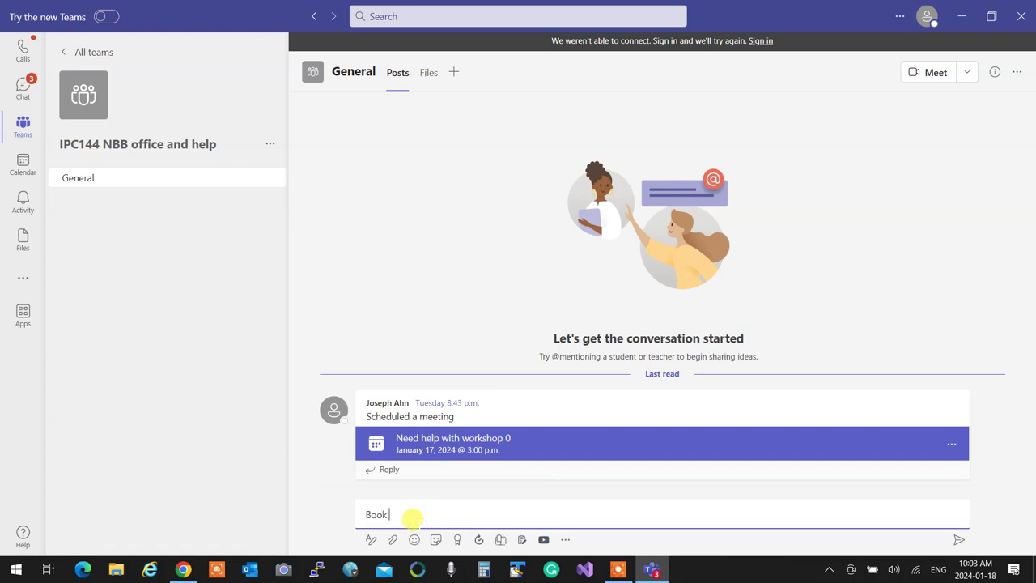
pyautogui.write(' an appointment with me fol')
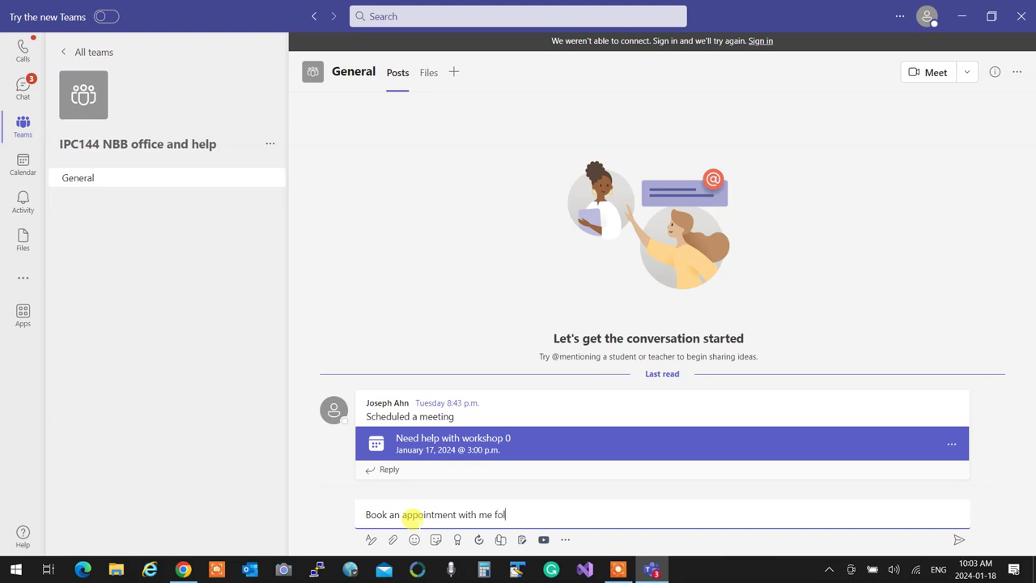
pyautogui.write('lowing these instructions:')
pyautogui.hotkey('shift', 'Return')
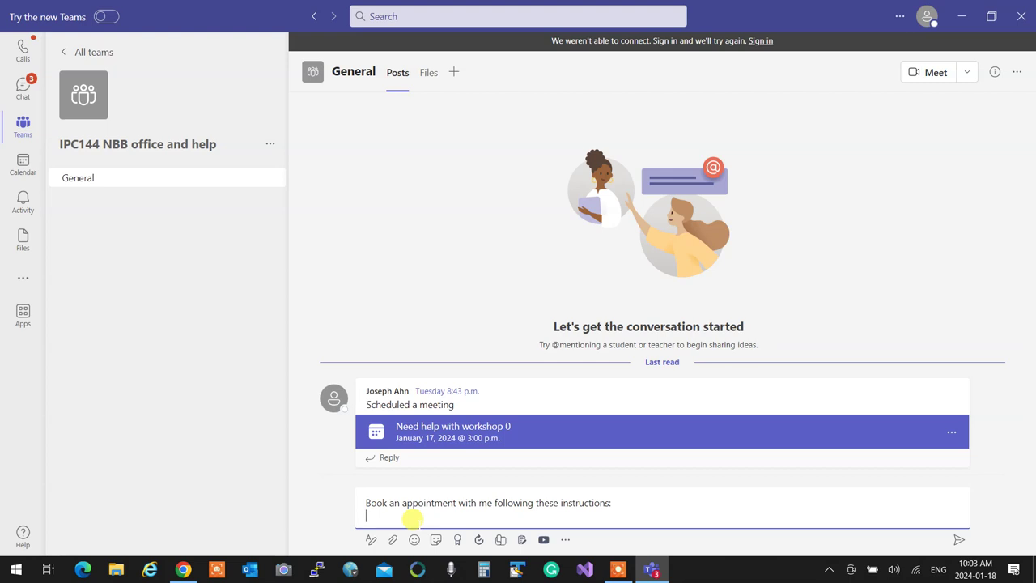
pyautogui.hotkey('ctrl', 'v')
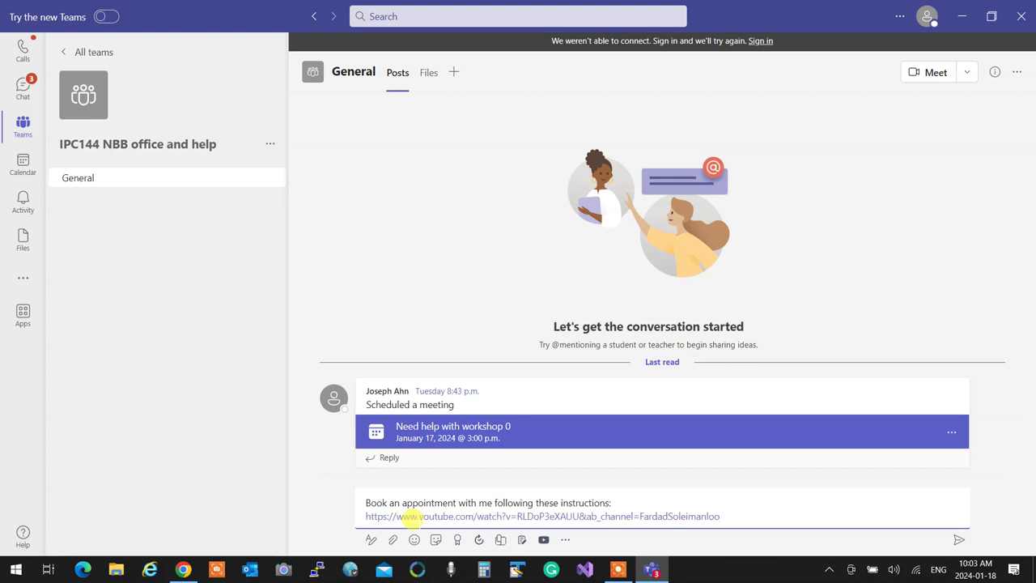
# Step: Turn the message into an announcement headlined "How to book an appointment" and send it to the channel
pyautogui.click(371, 539)
pyautogui.click(427, 402)
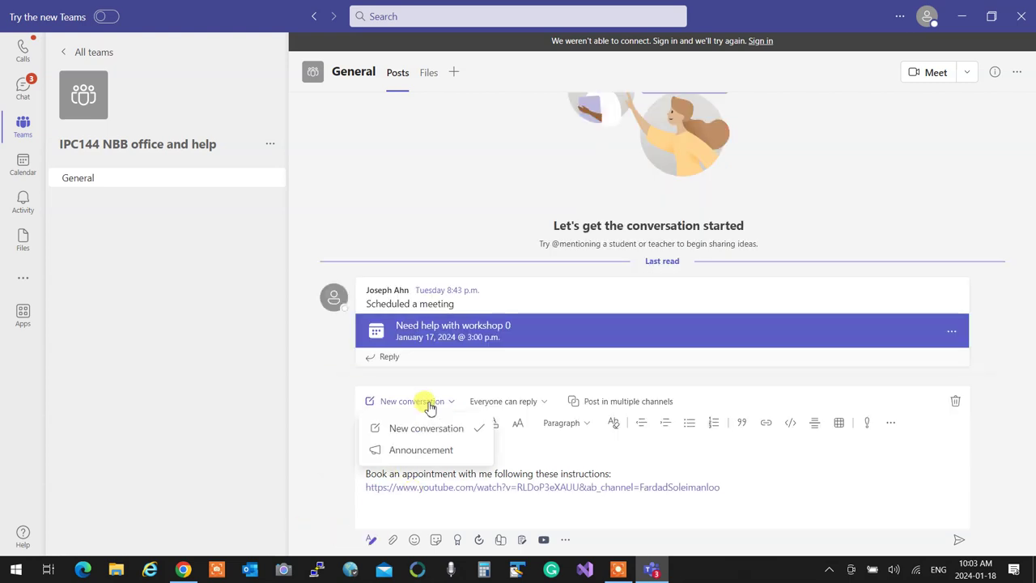
pyautogui.click(443, 453)
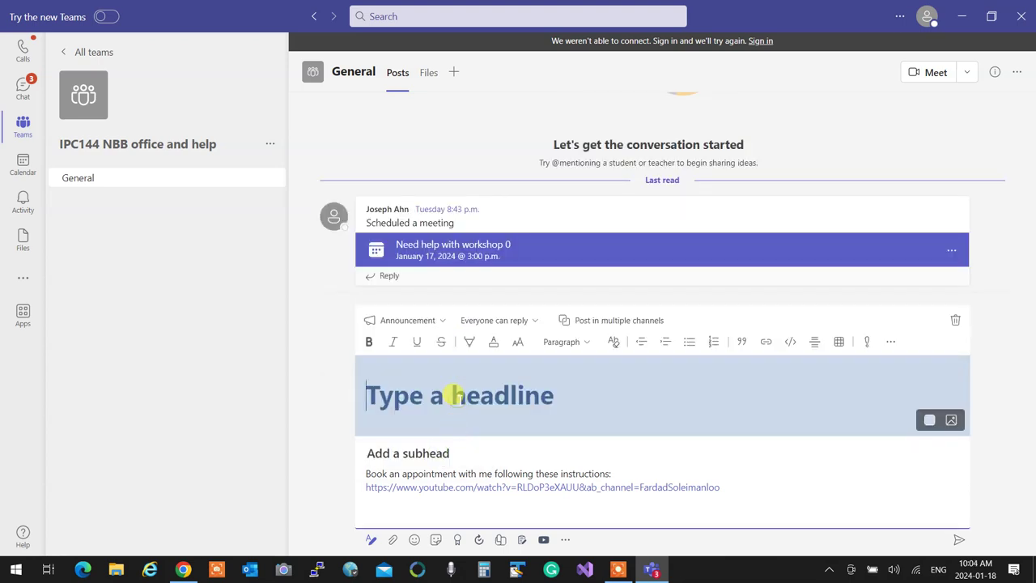
pyautogui.write('Ht')
pyautogui.press('BackSpace')
pyautogui.write('ow to')
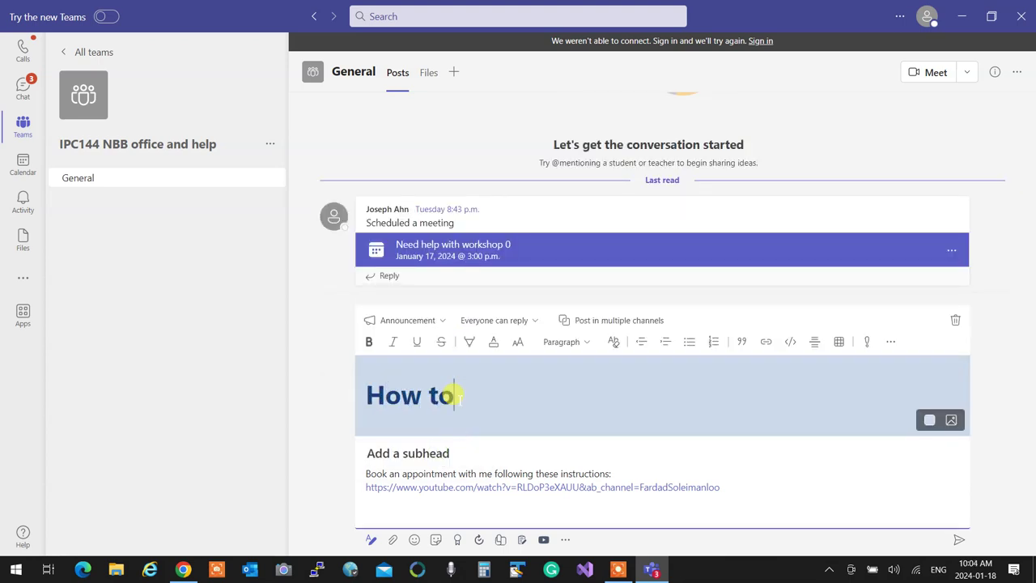
pyautogui.write(' book an ap')
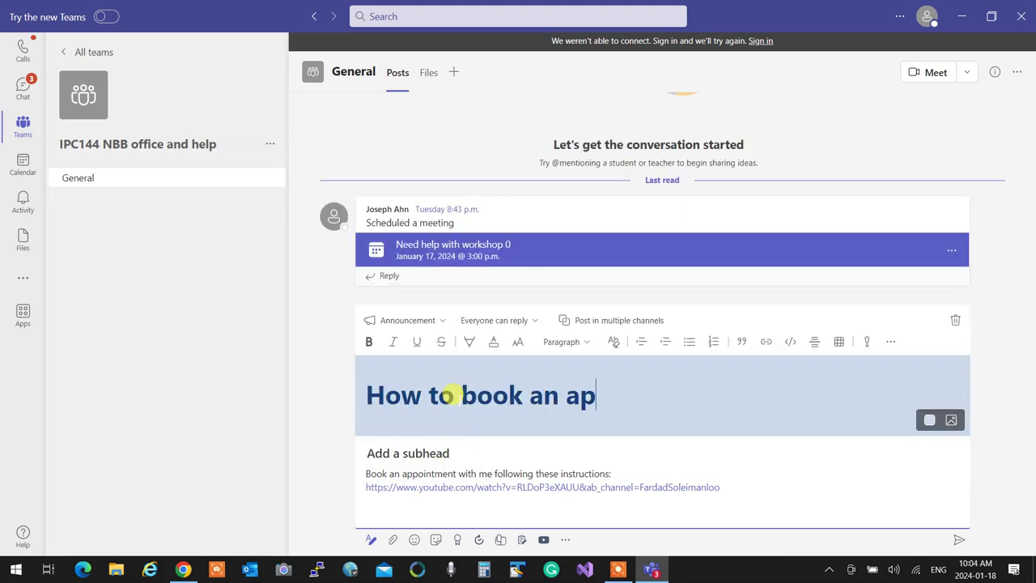
pyautogui.write('poin')
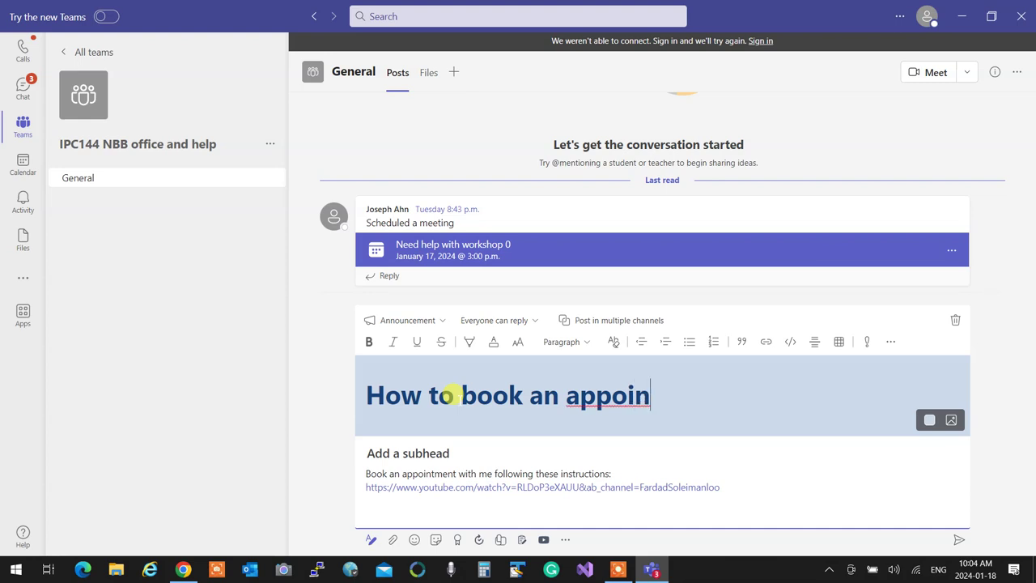
pyautogui.write('tment')
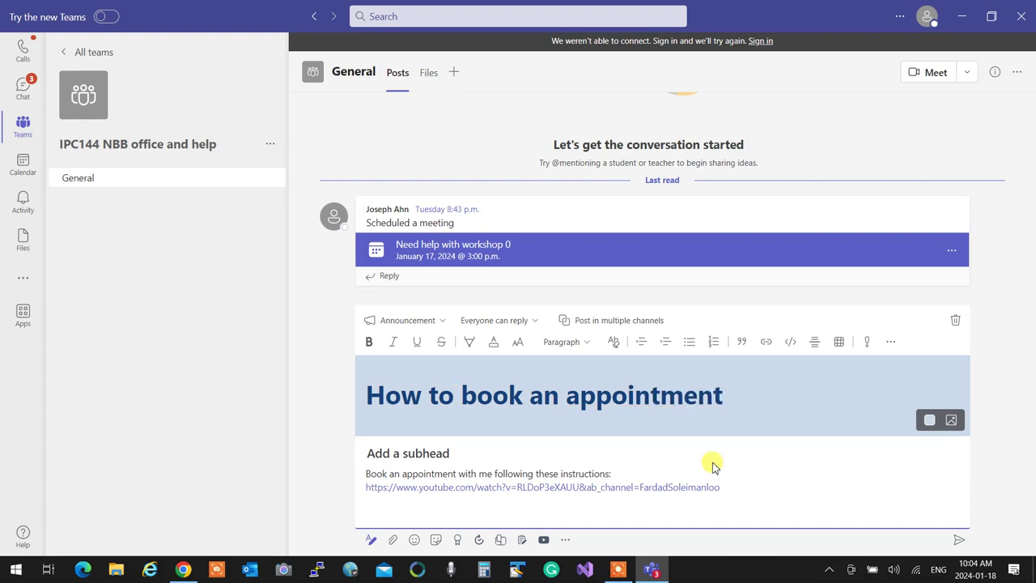
pyautogui.click(959, 540)
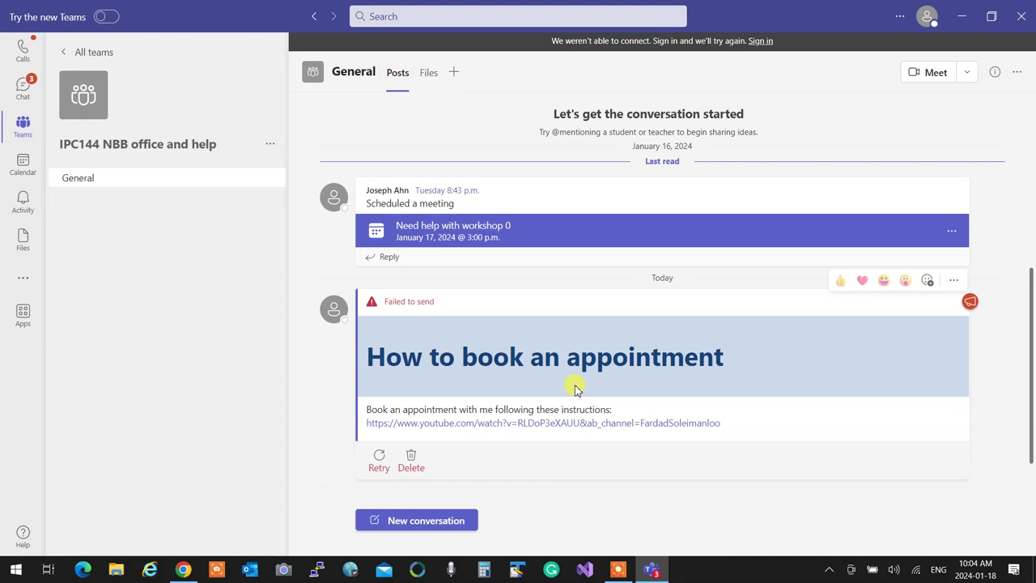
# Step: Close the Teams and browser windows and launch Visual Studio 2022
pyautogui.click(1021, 16)
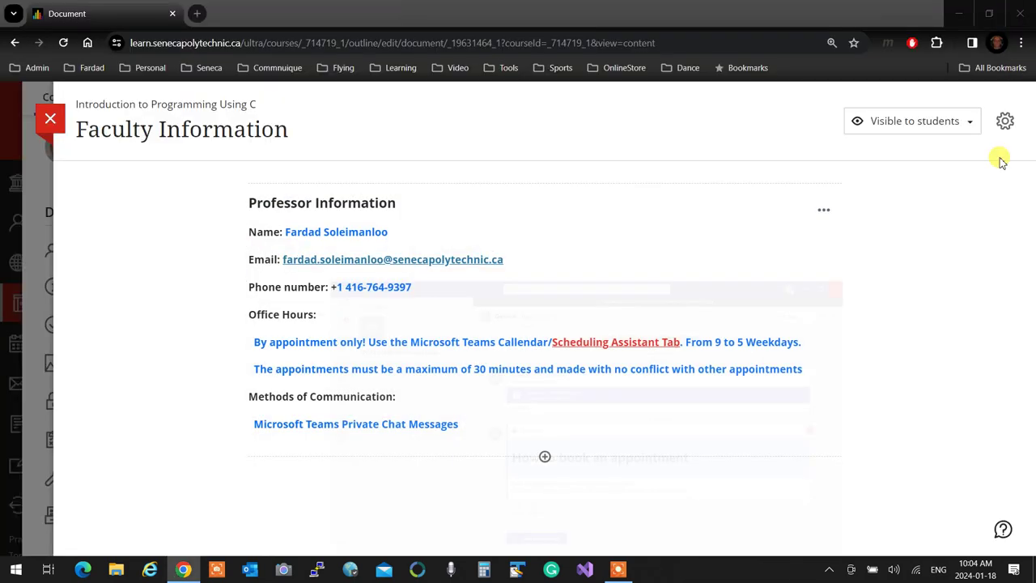
pyautogui.click(1022, 14)
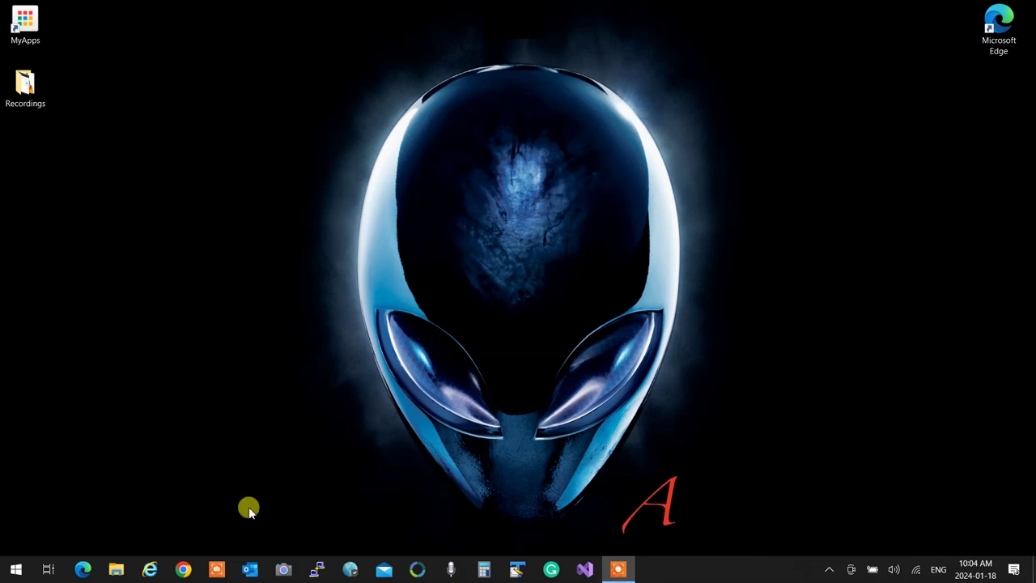
pyautogui.click(16, 572)
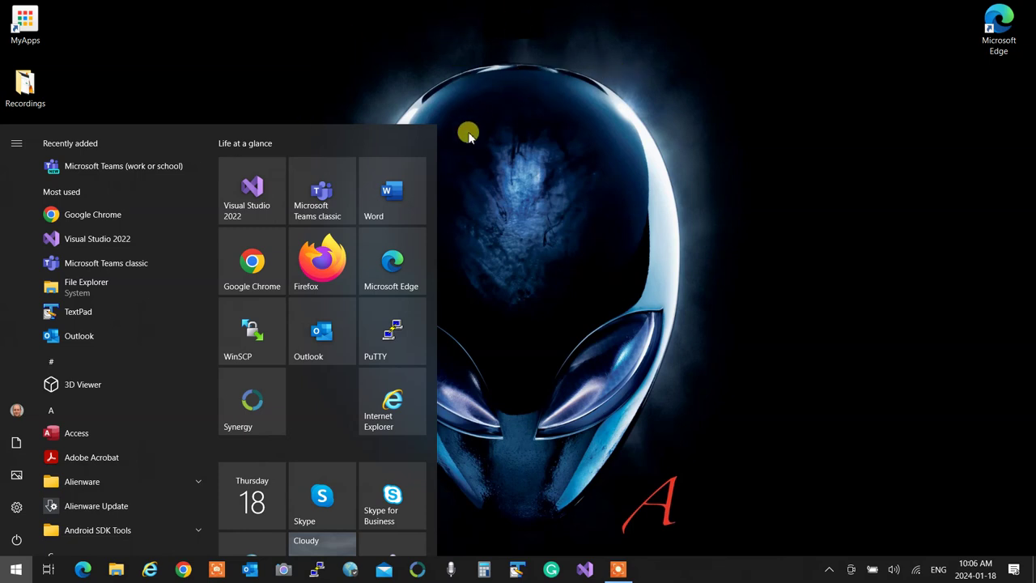
pyautogui.click(256, 193)
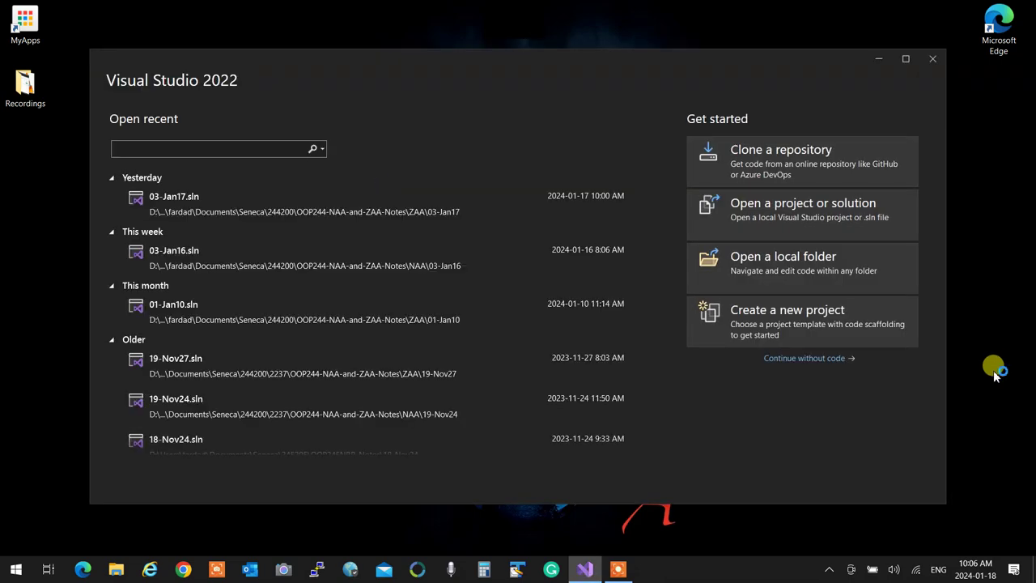
# Step: Start a new C++ Empty Project and browse for its location in the Seneca\144100 folder
pyautogui.click(844, 319)
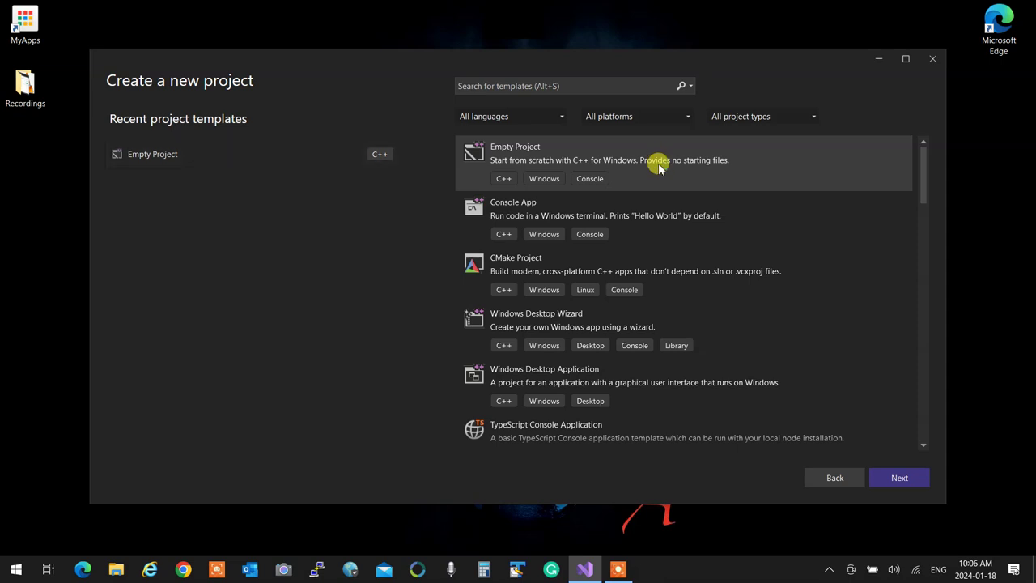
pyautogui.click(900, 478)
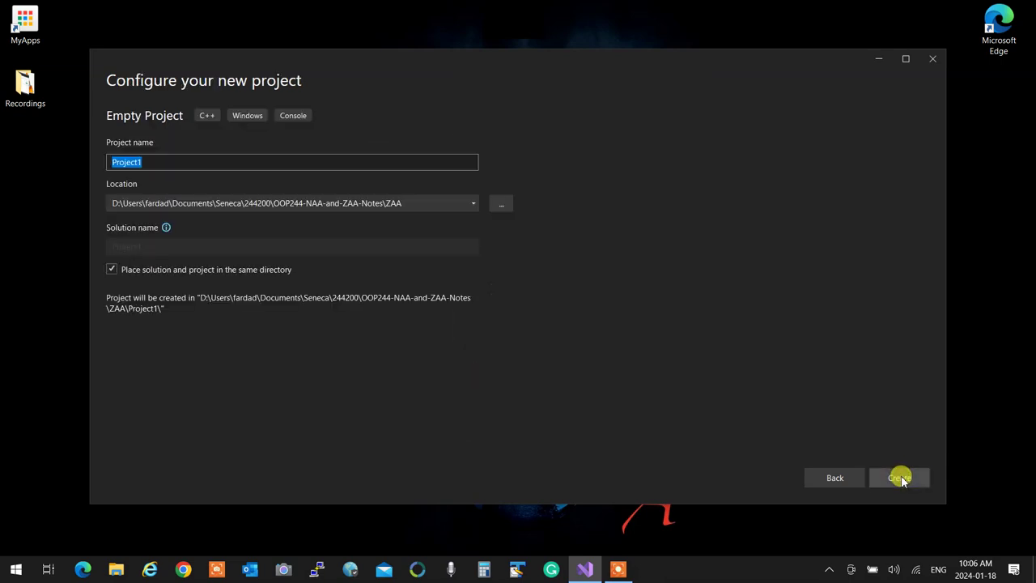
pyautogui.click(502, 203)
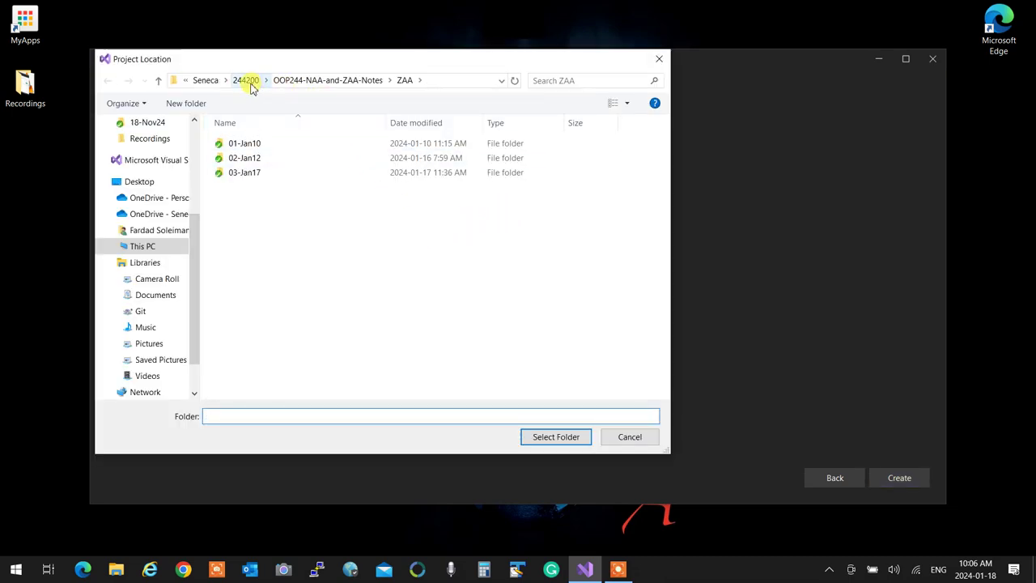
pyautogui.click(205, 80)
pyautogui.doubleClick(239, 170)
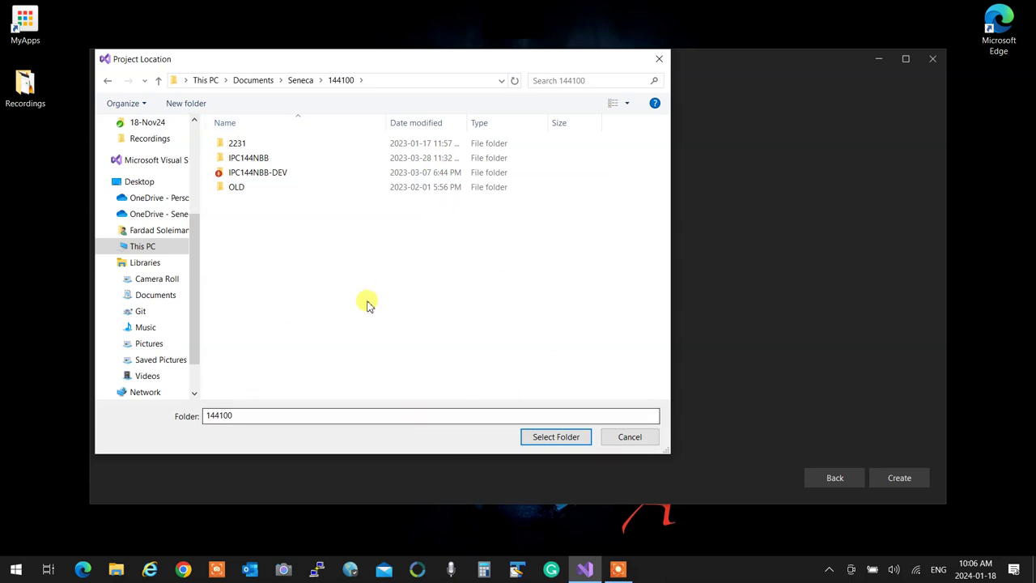
# Step: Switch to Chrome and open the IPC144NBB-ONLY- repository through the bookmarked IPC Github page
pyautogui.click(184, 569)
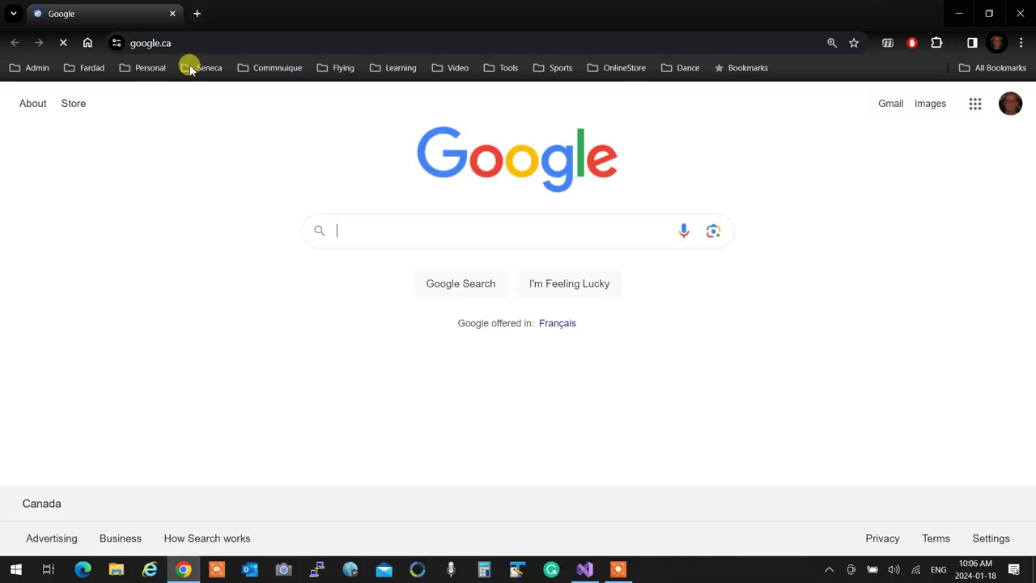
pyautogui.click(199, 71)
pyautogui.moveTo(316, 92)
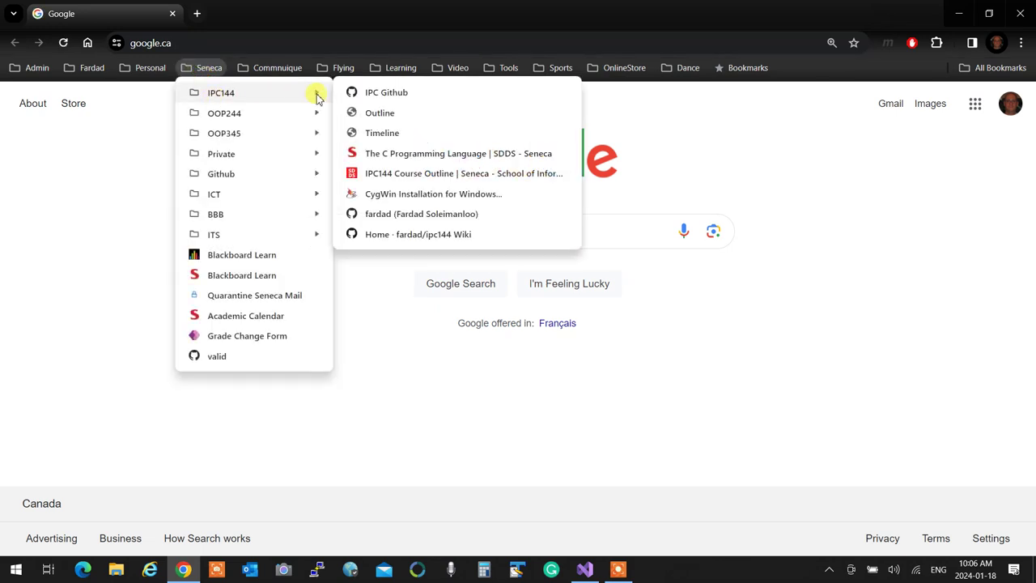
pyautogui.click(382, 94)
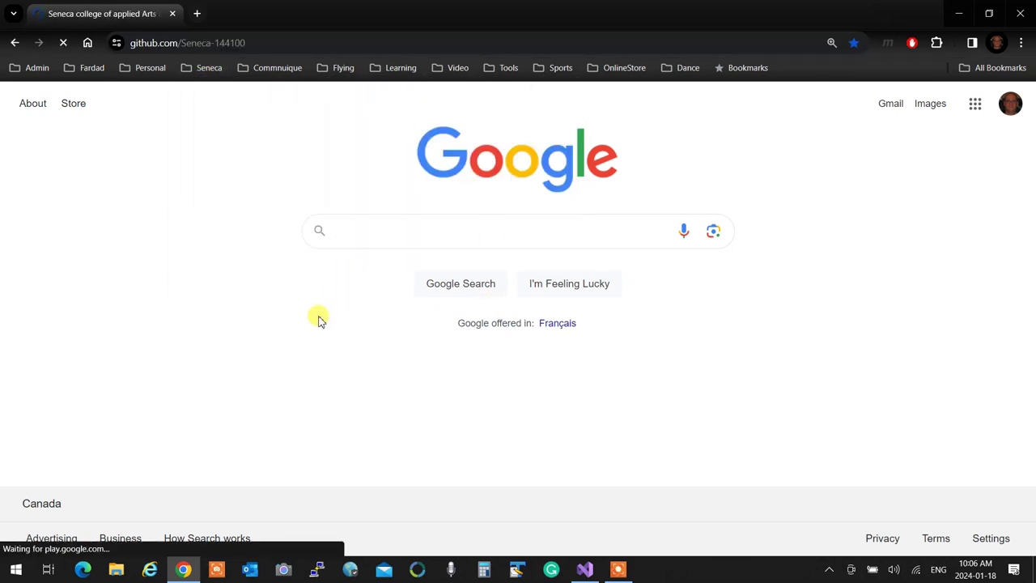
pyautogui.scroll(-2, 198, 324)
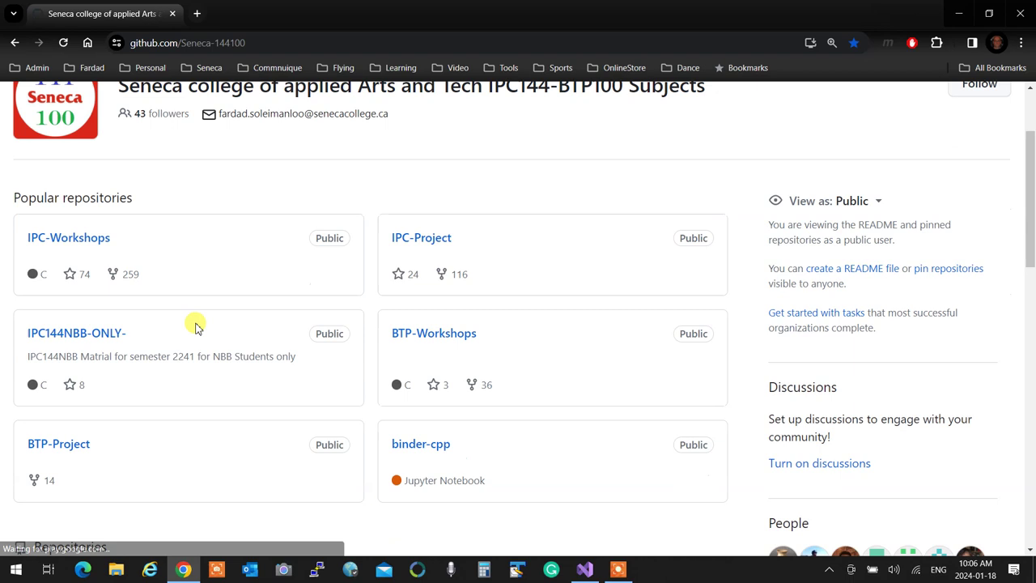
pyautogui.click(109, 336)
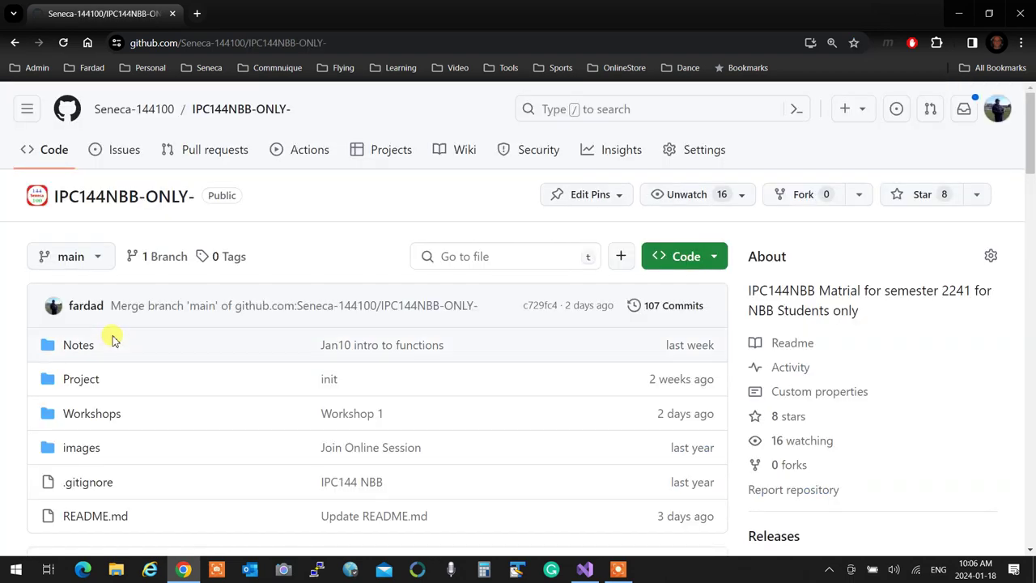
# Step: Copy the repository's SSH clone address and return to the Project Location dialog in Visual Studio
pyautogui.click(710, 259)
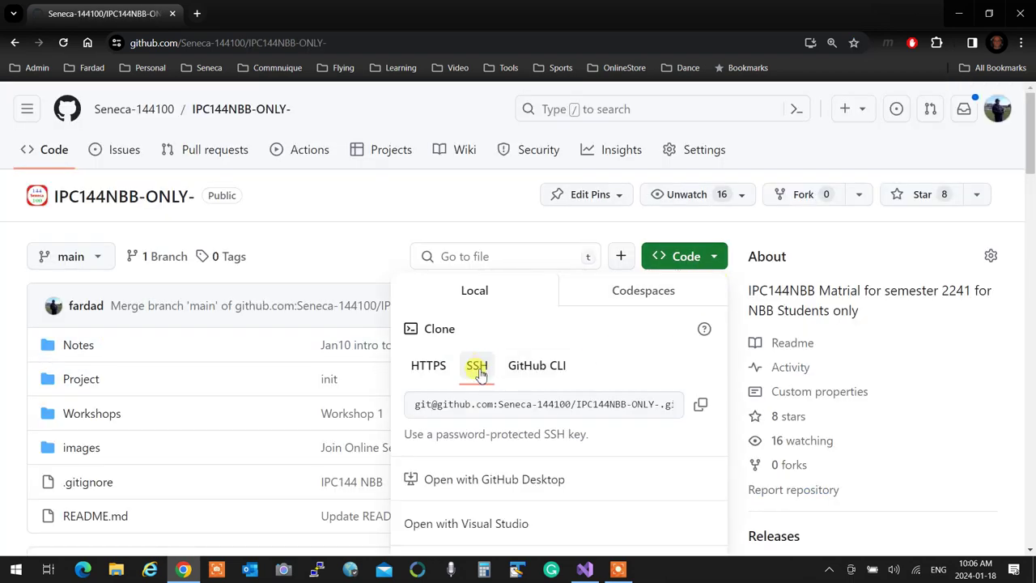
pyautogui.click(701, 404)
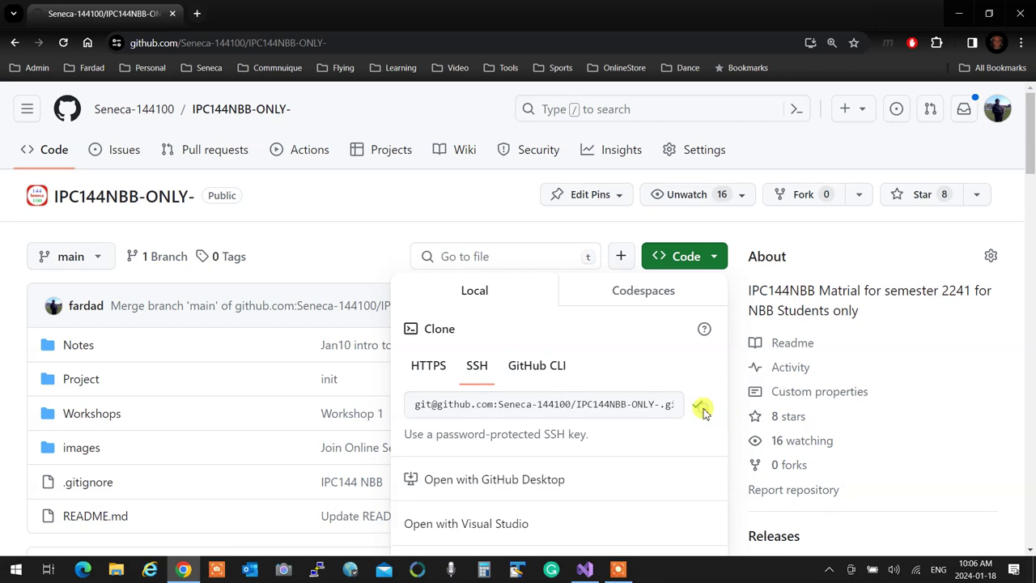
pyautogui.click(958, 15)
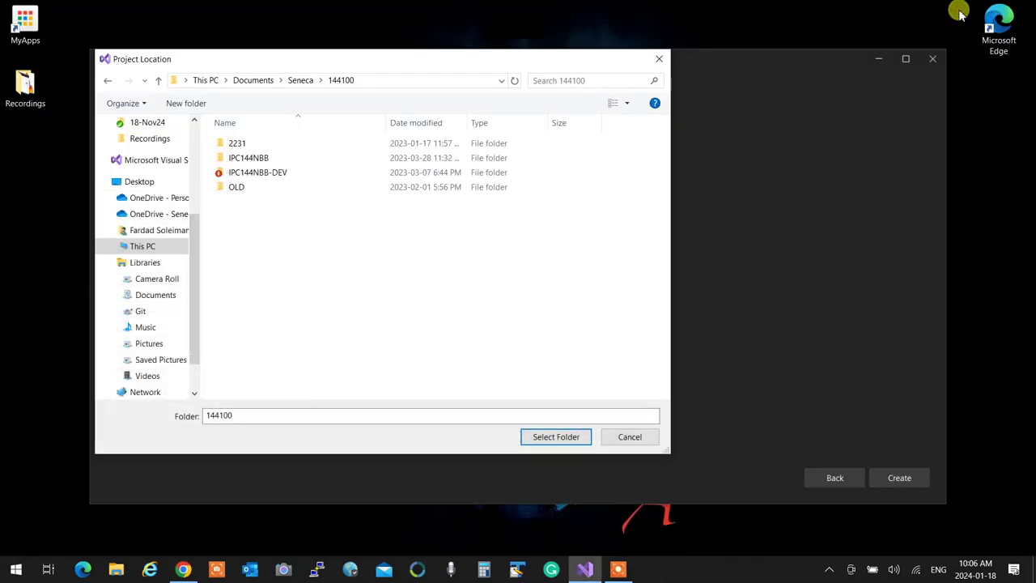
# Step: Clone the IPC144NBB-ONLY- repository into the 144100 folder with TortoiseGit, using the copied SSH address
pyautogui.rightClick(330, 283)
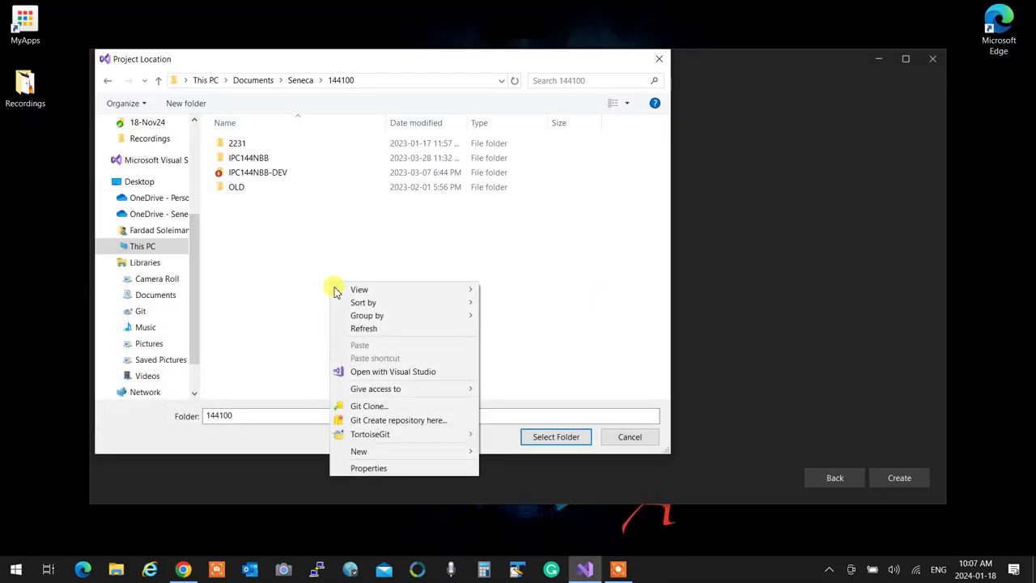
pyautogui.click(366, 407)
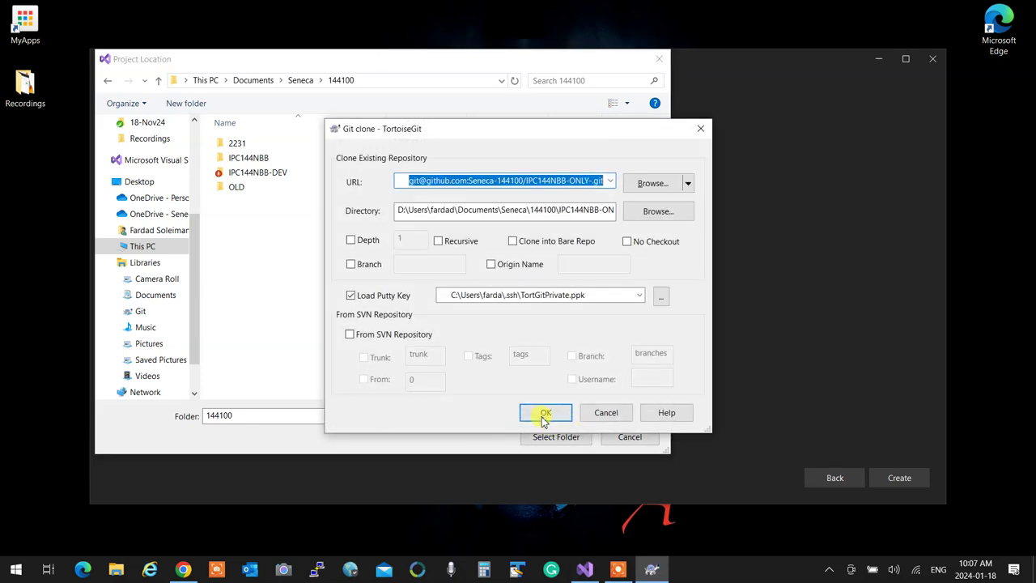
pyautogui.click(536, 410)
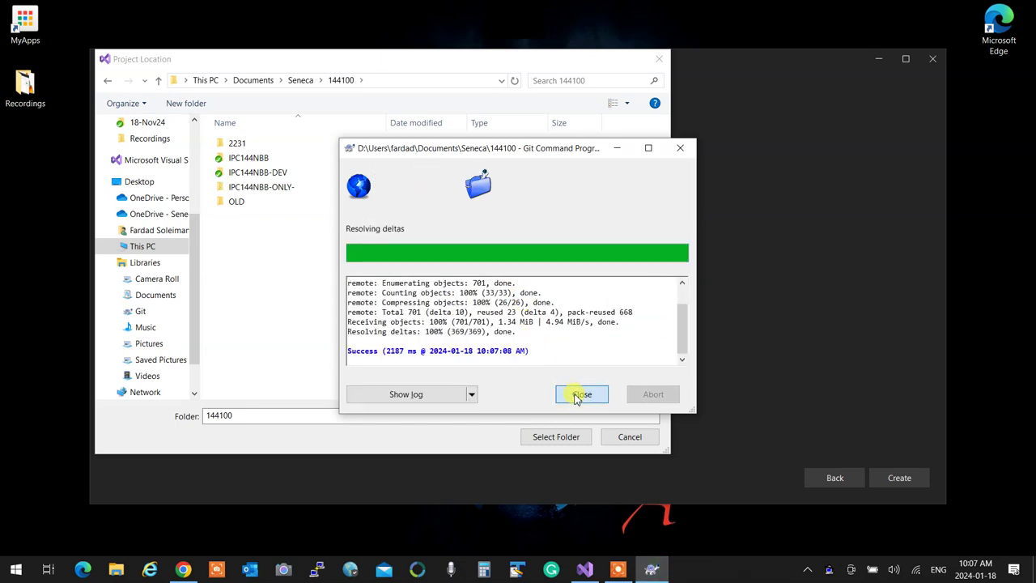
pyautogui.click(580, 395)
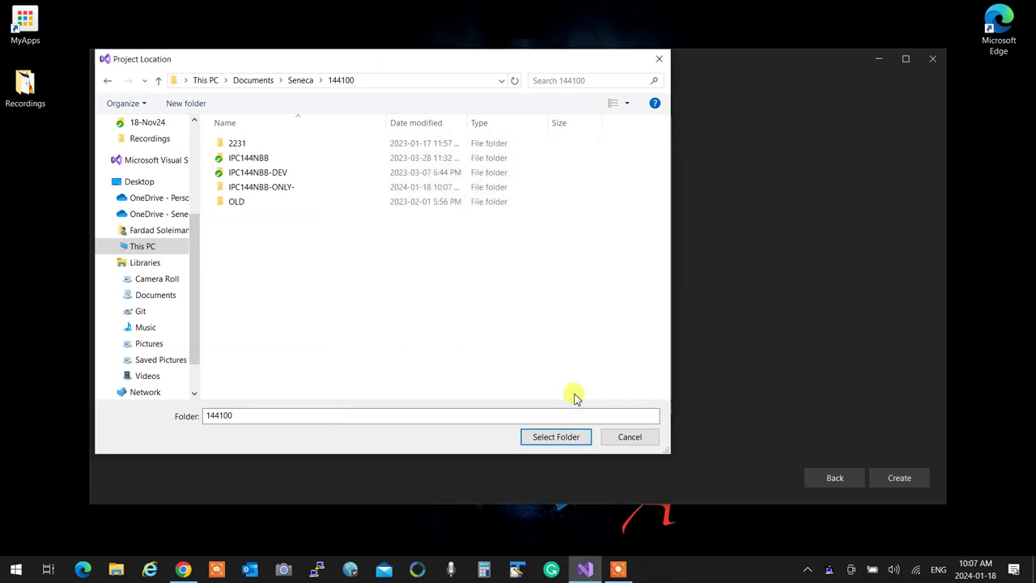
# Step: Choose the Notes folder of the cloned IPC144NBB-ONLY- repository as the project location
pyautogui.doubleClick(280, 193)
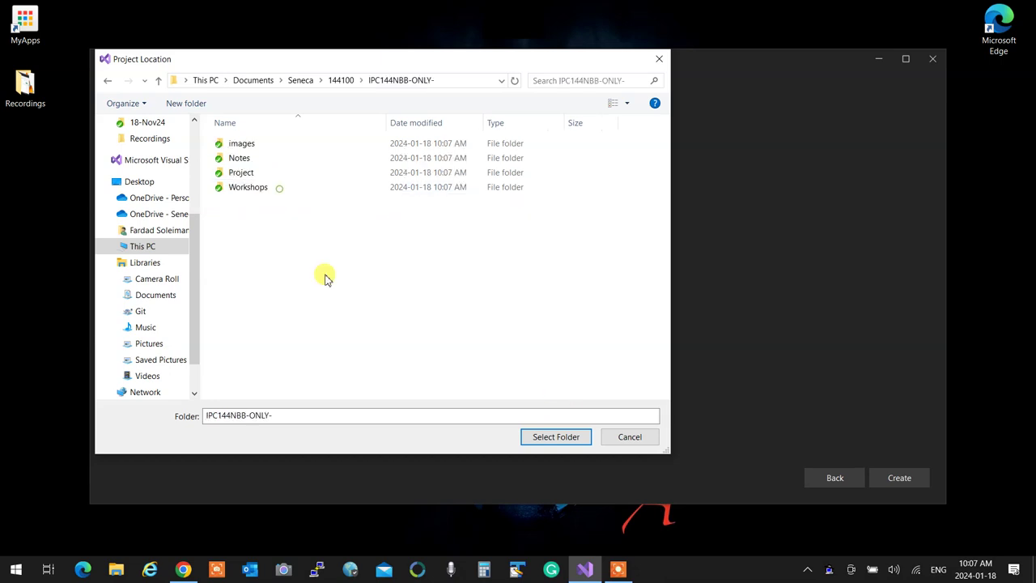
pyautogui.doubleClick(249, 160)
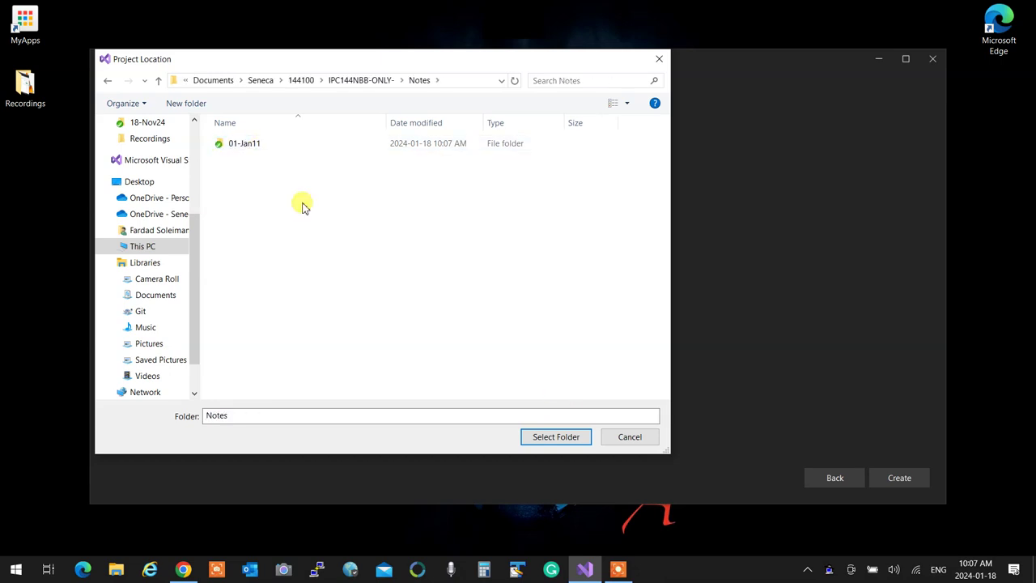
pyautogui.click(302, 414)
pyautogui.doubleClick(302, 414)
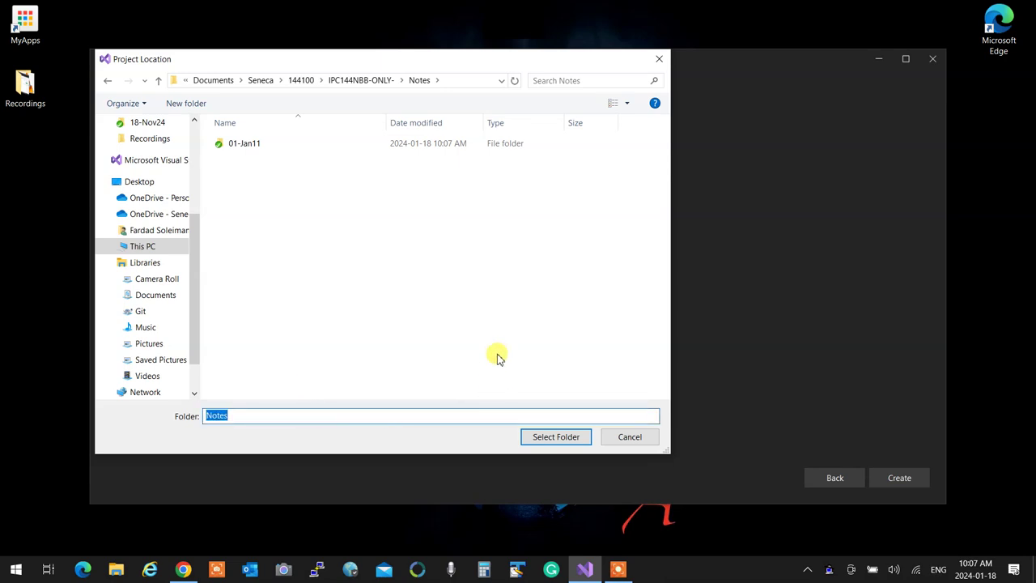
pyautogui.click(544, 439)
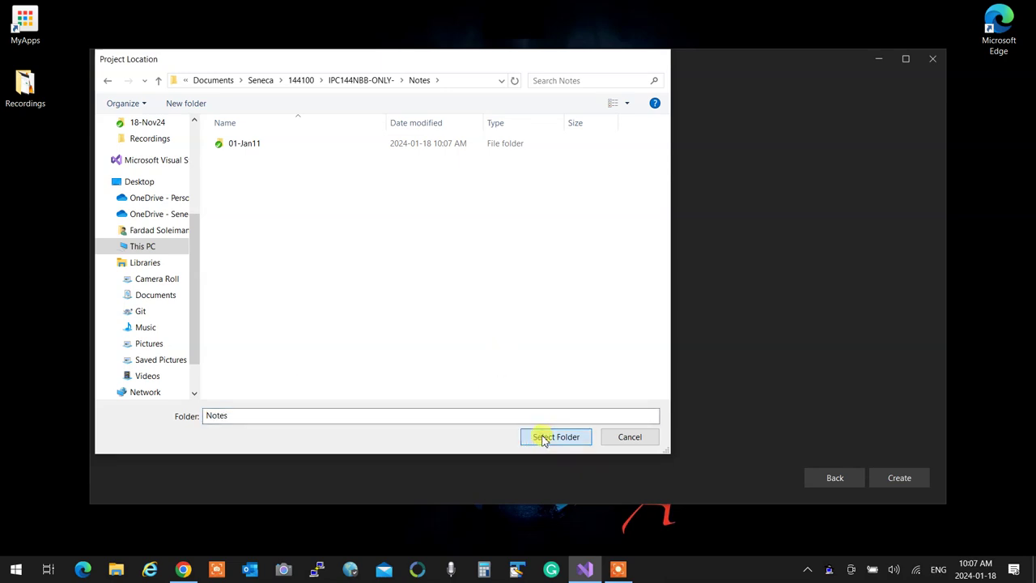
# Step: Name the project 02-Jan18 and create it
pyautogui.click(245, 164)
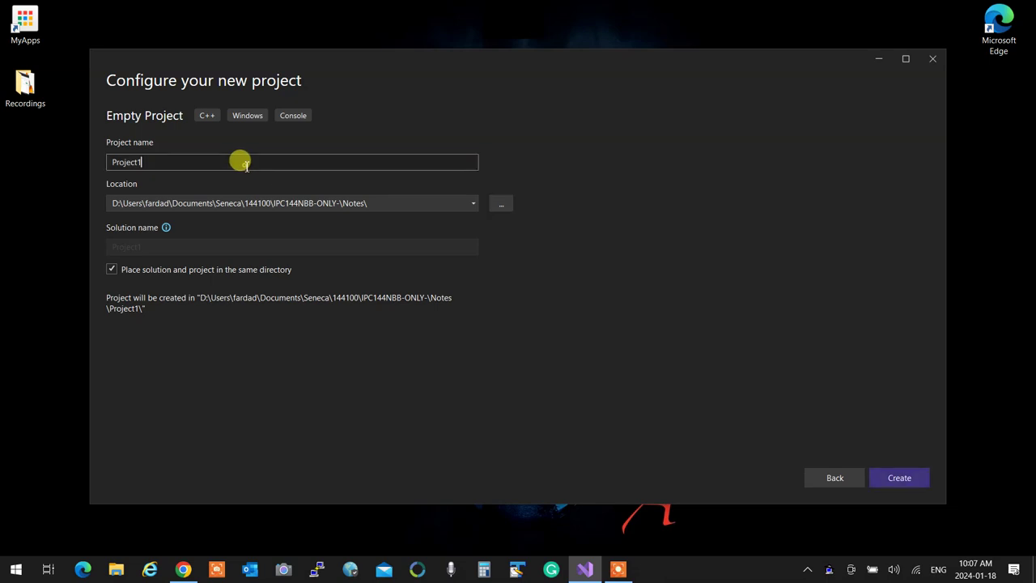
pyautogui.doubleClick(245, 163)
pyautogui.write('02-Jan')
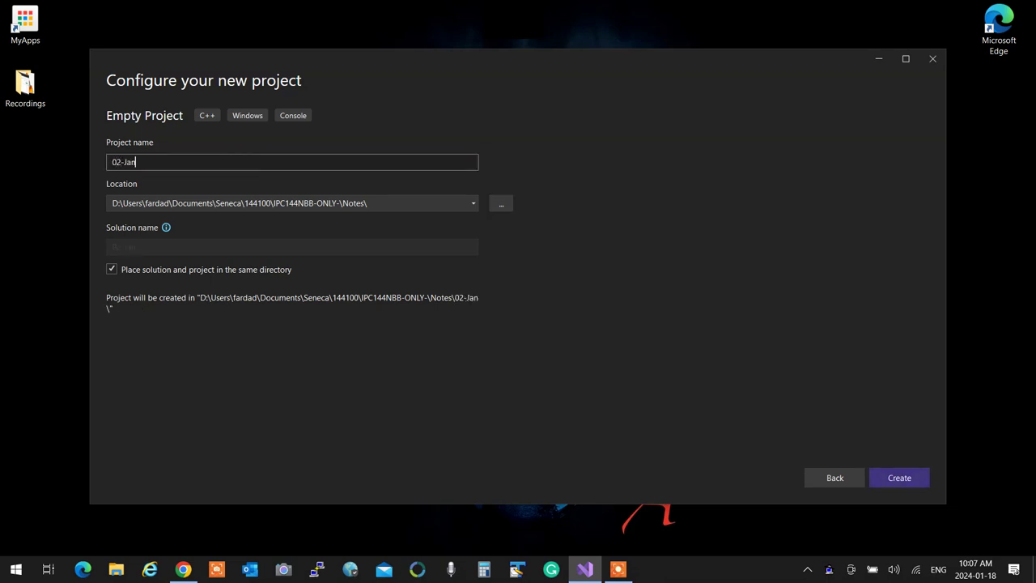
pyautogui.write('18')
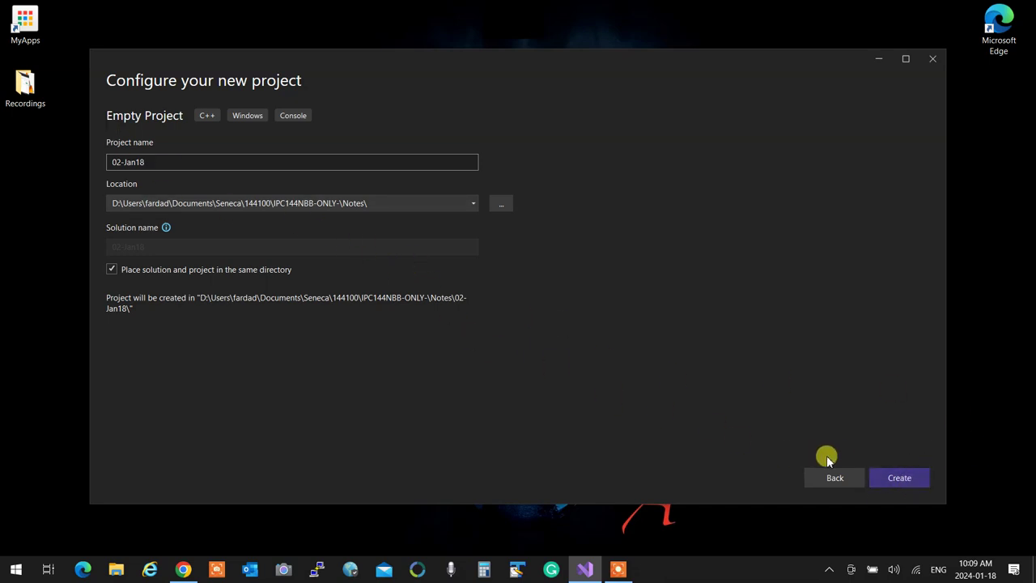
pyautogui.click(899, 477)
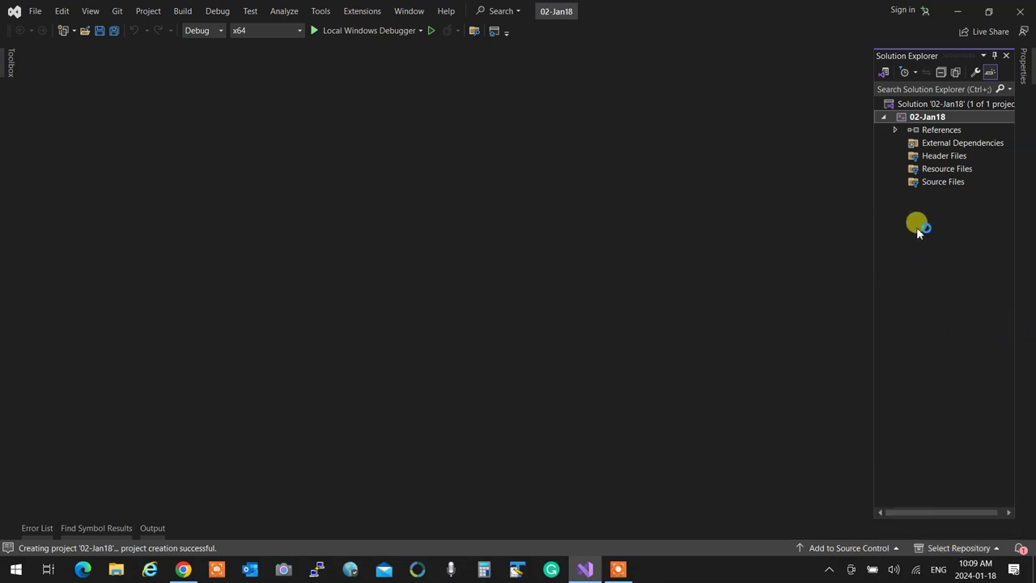
# Step: Add a new source file named prg.c to the project's Source Files
pyautogui.rightClick(942, 187)
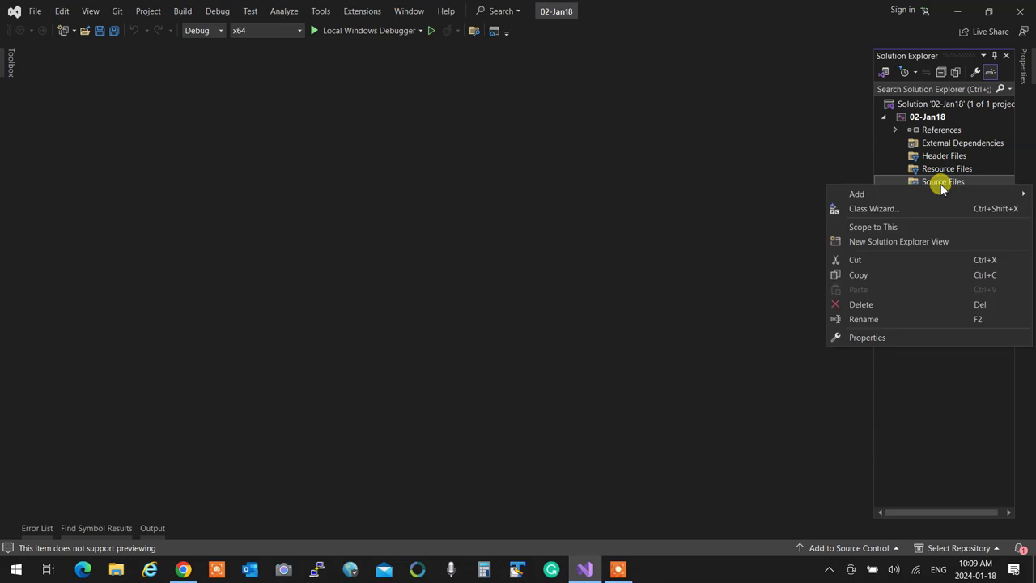
pyautogui.moveTo(915, 194)
pyautogui.click(707, 198)
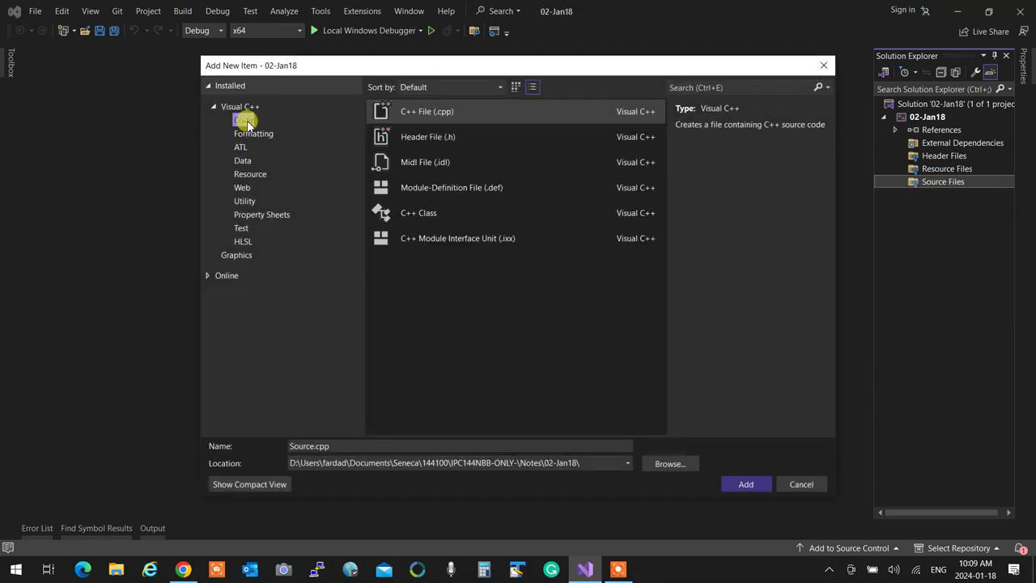
pyautogui.moveTo(339, 446); pyautogui.dragTo(235, 444)
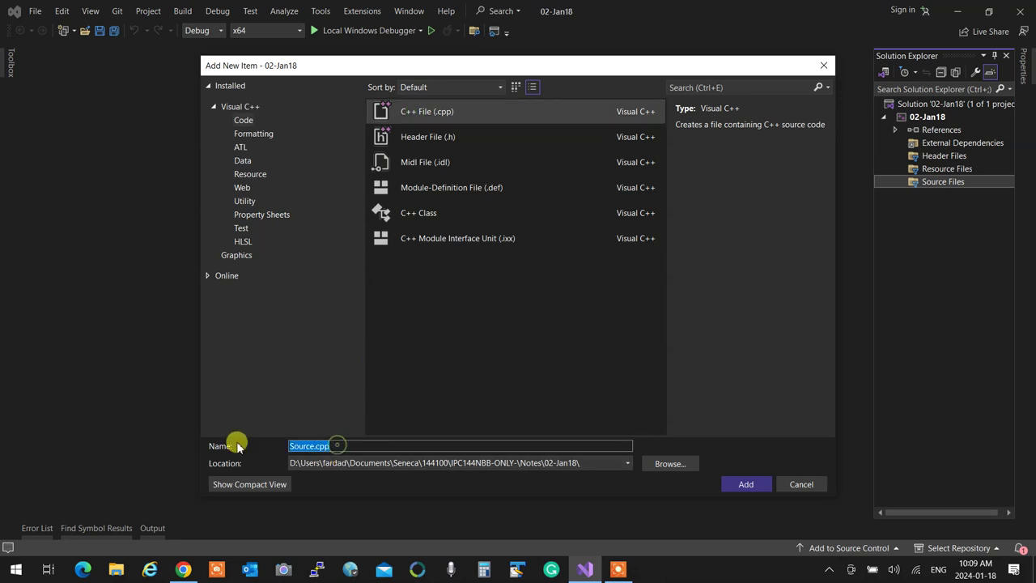
pyautogui.write('prg')
pyautogui.write('1')
pyautogui.press('Return')
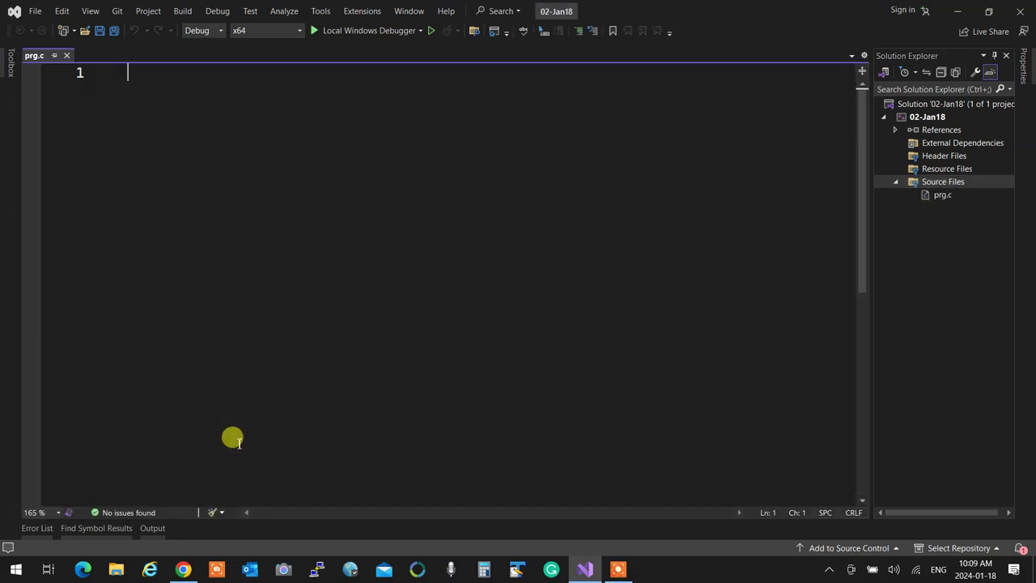